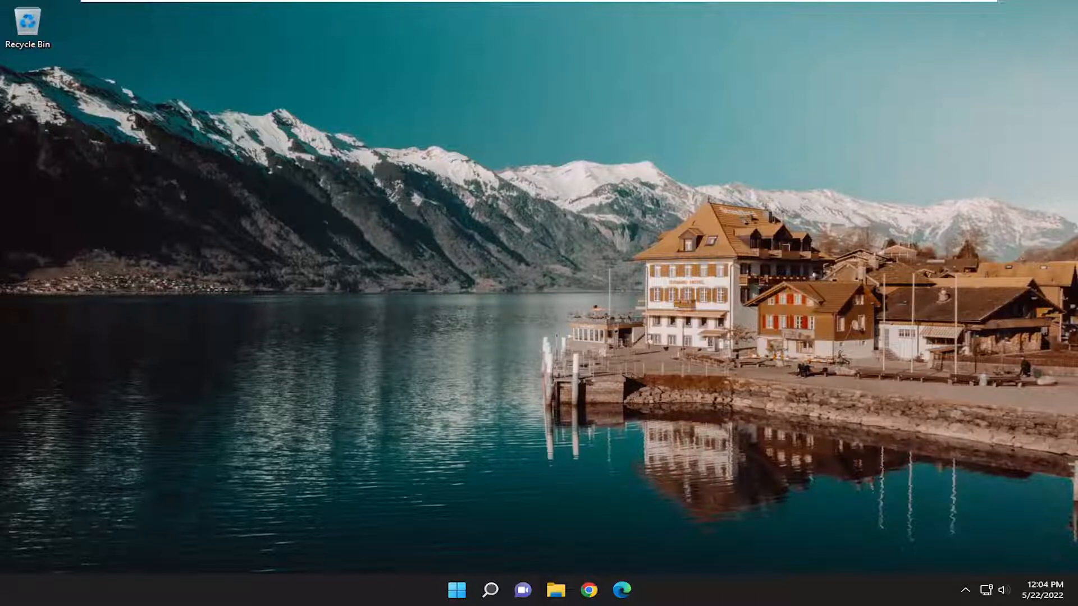
Search Windows for remote desktop, open the Remote desktop settings page to check whether Remote Desktop is enabled, and close it.
{"action": "left_click", "coordinate": [491, 593]}
{"action": "type", "text": "remote desktop"}
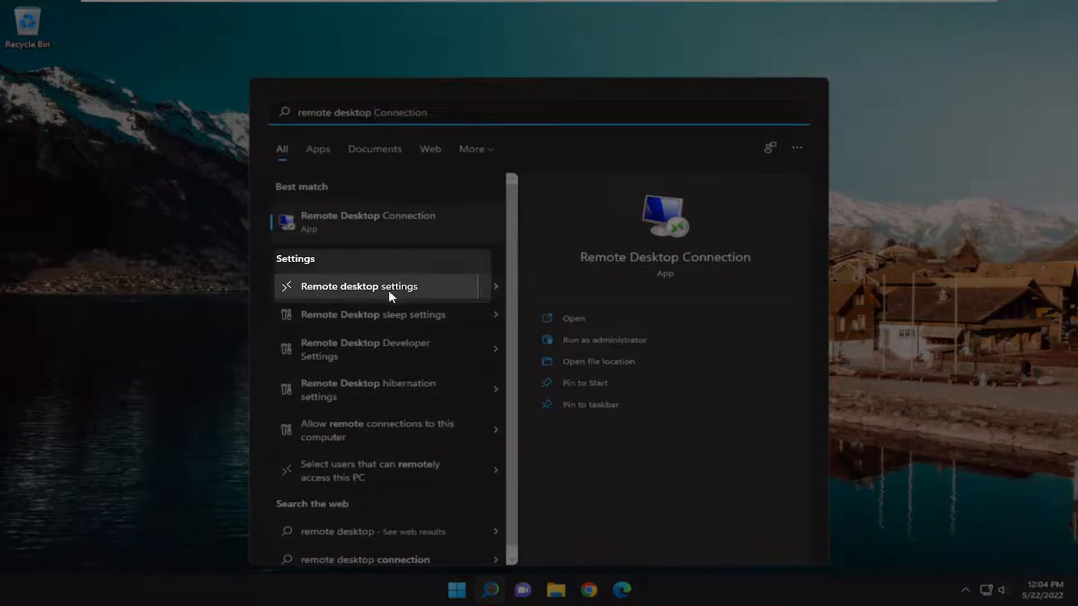
{"action": "left_click", "coordinate": [388, 289]}
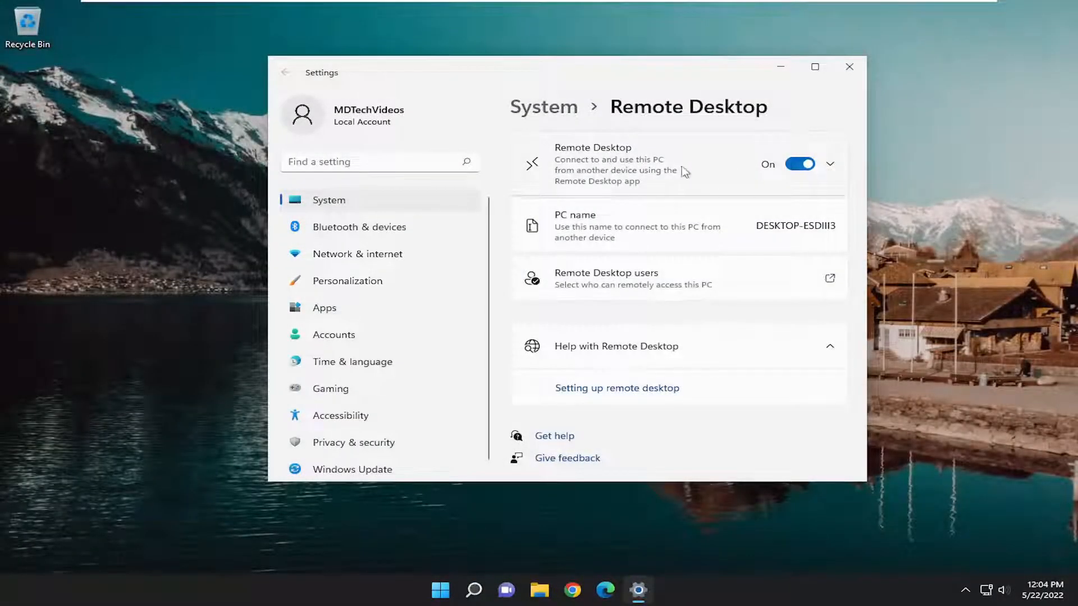
{"action": "left_click", "coordinate": [853, 68]}
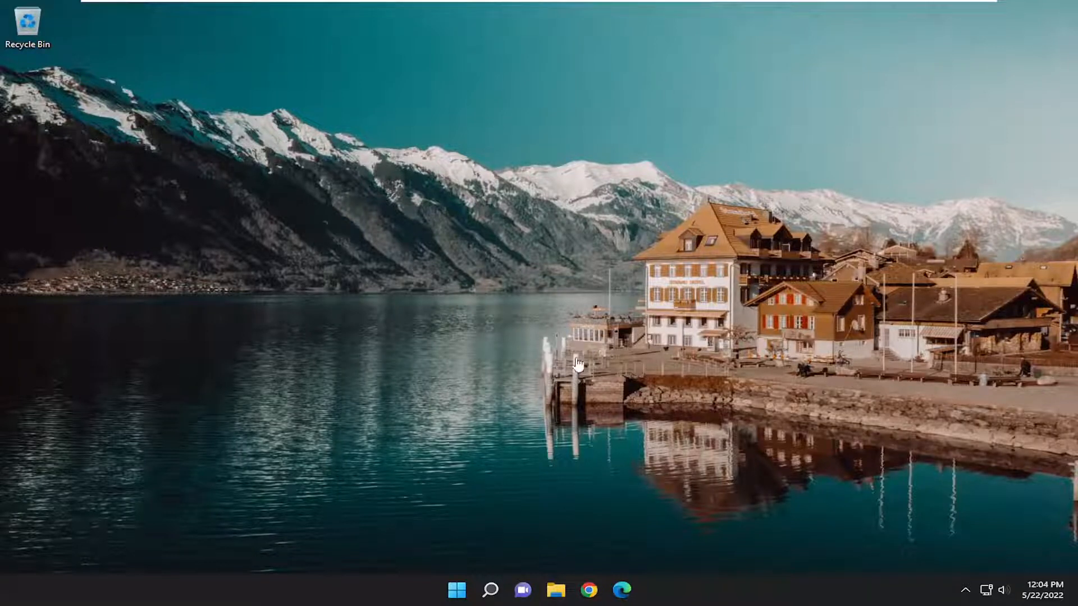
Search Windows for regedit and run Registry Editor as administrator, allowing it to make changes to the device.
{"action": "left_click", "coordinate": [490, 591]}
{"action": "type", "text": "regedit"}
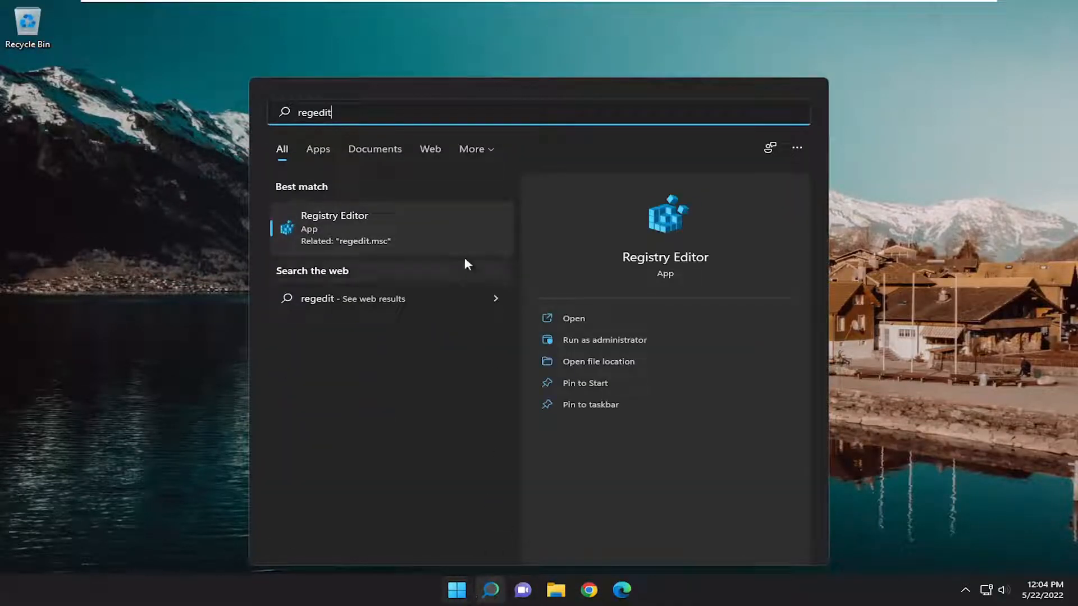
{"action": "right_click", "coordinate": [319, 237]}
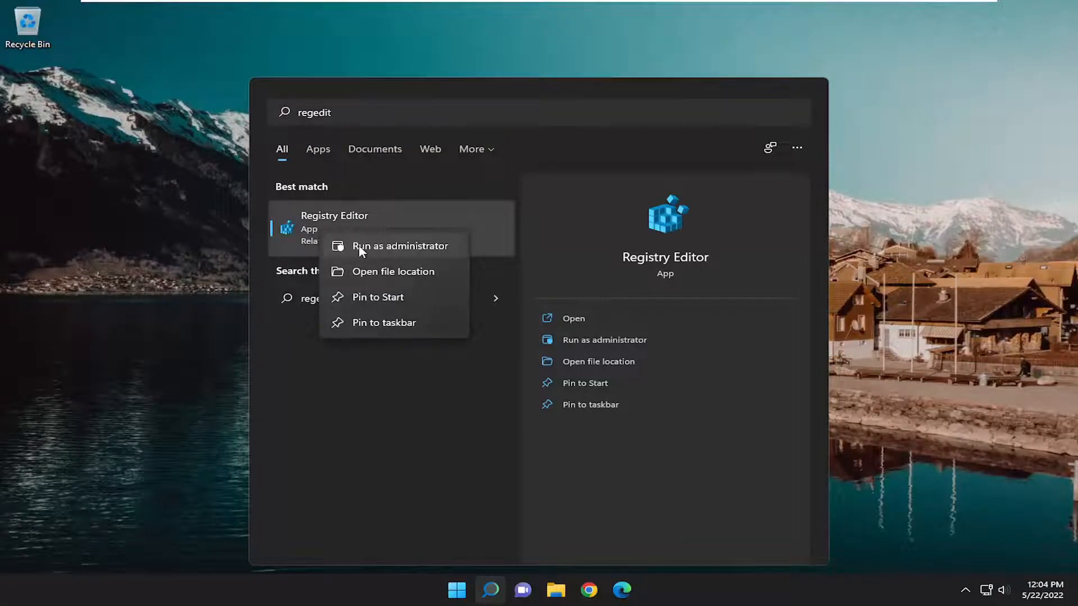
{"action": "left_click", "coordinate": [360, 249]}
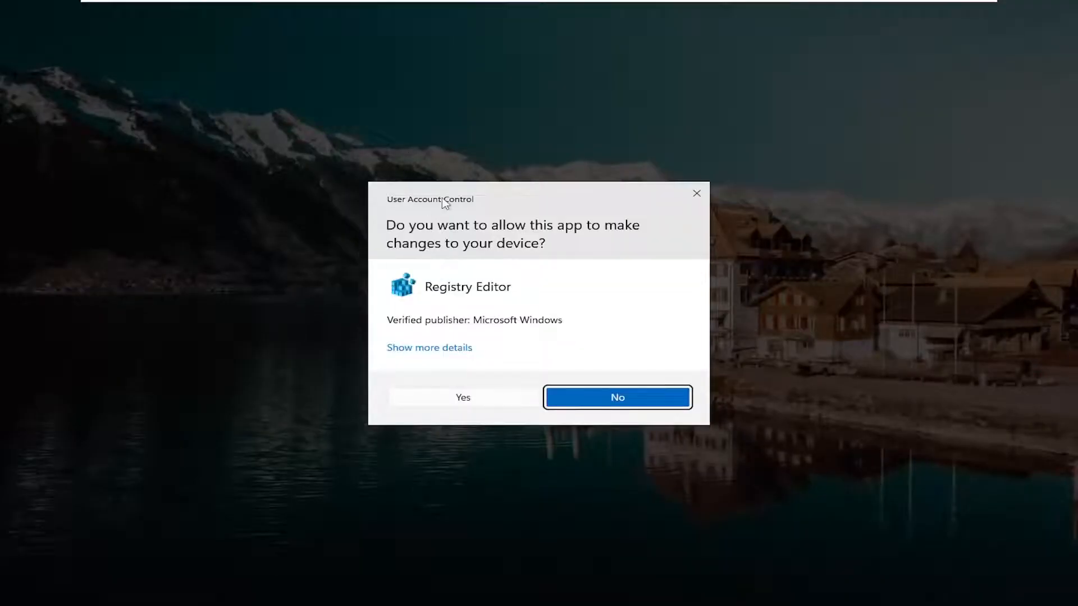
{"action": "left_click", "coordinate": [460, 397]}
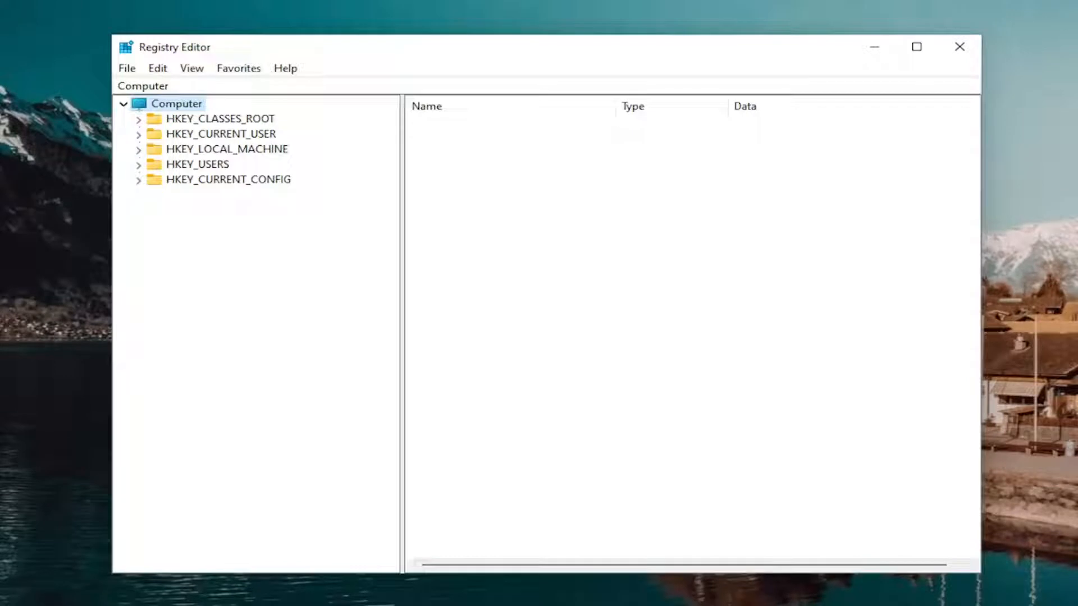
{"action": "left_click", "coordinate": [128, 69]}
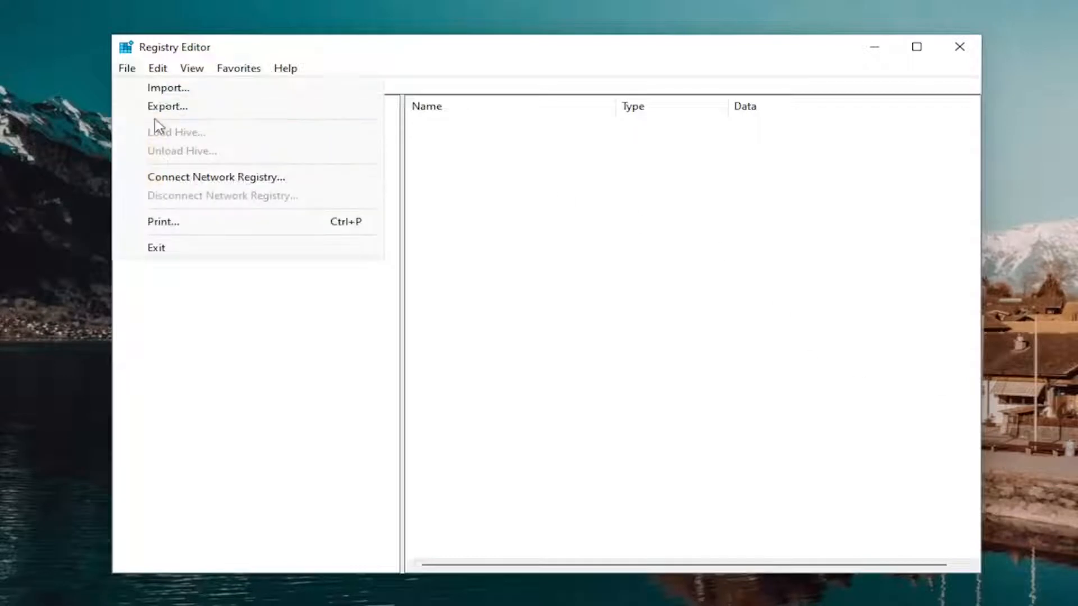
{"action": "left_click", "coordinate": [166, 106]}
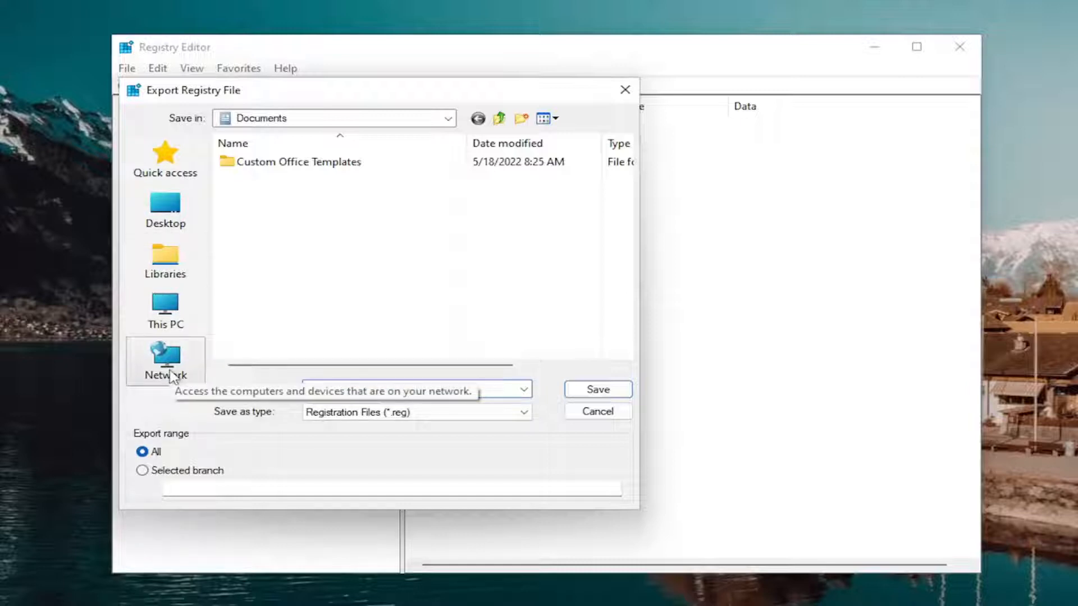
{"action": "left_click", "coordinate": [596, 411]}
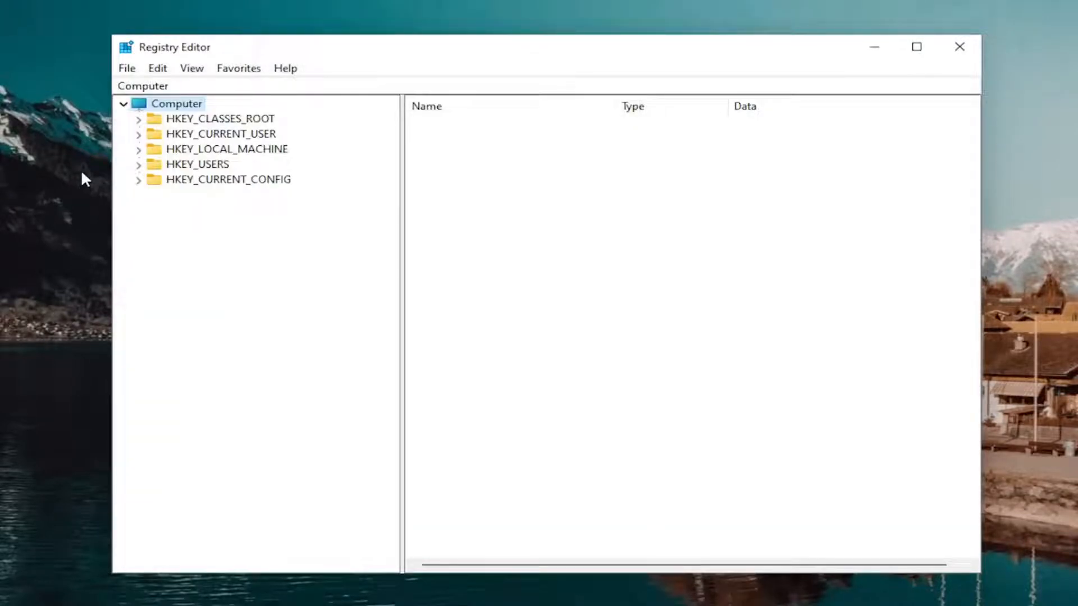
{"action": "left_click", "coordinate": [128, 70]}
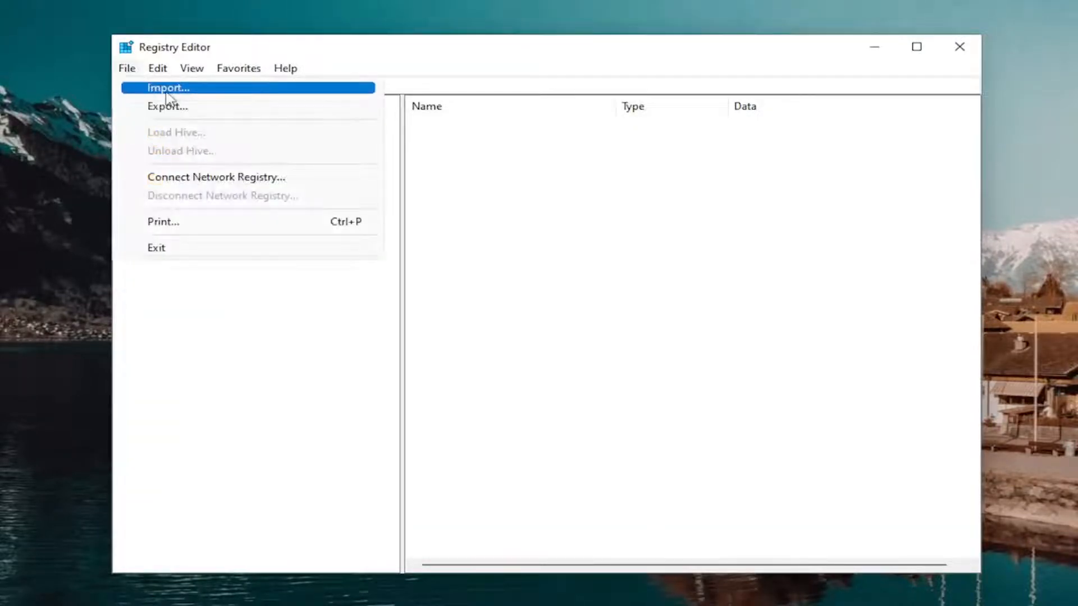
{"action": "left_click", "coordinate": [167, 88]}
{"action": "left_click", "coordinate": [172, 224]}
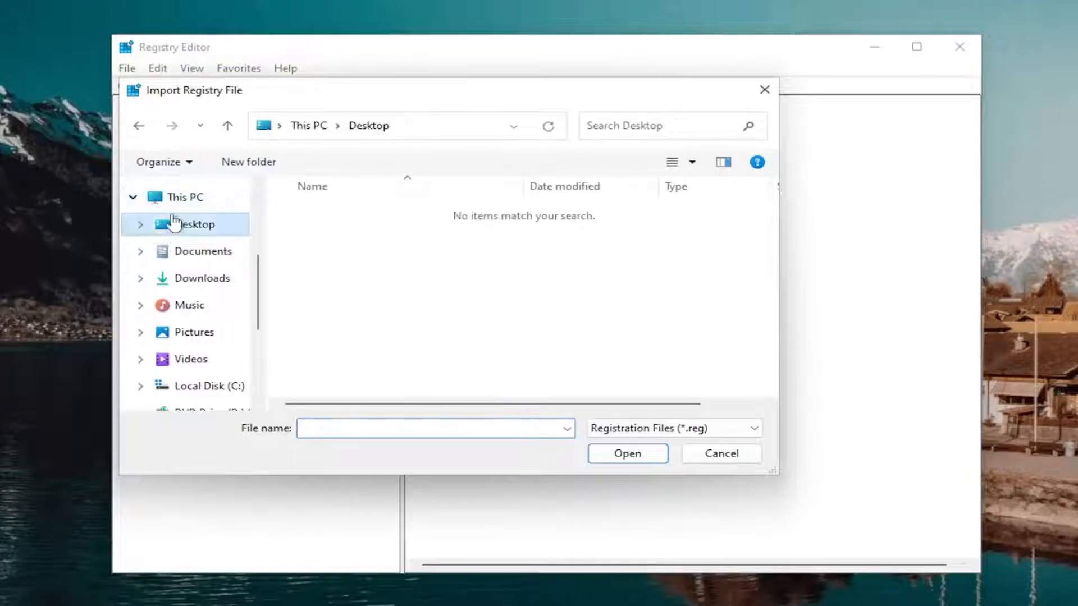
{"action": "left_click", "coordinate": [730, 456]}
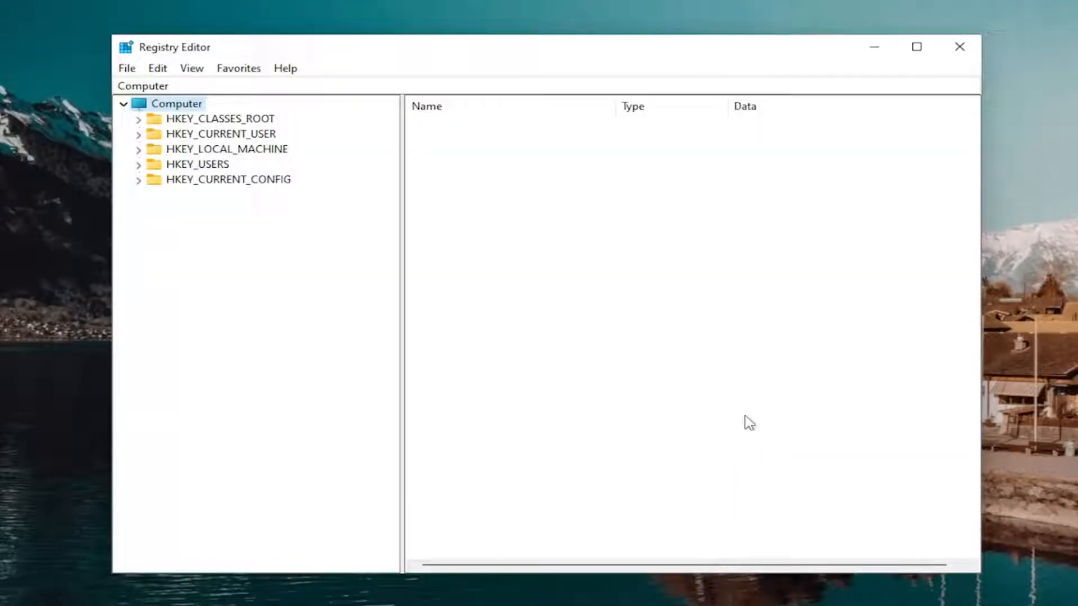
Expand HKEY_CURRENT_USER\Software\Microsoft in the registry tree and look through its subkeys.
{"action": "double_click", "coordinate": [252, 135]}
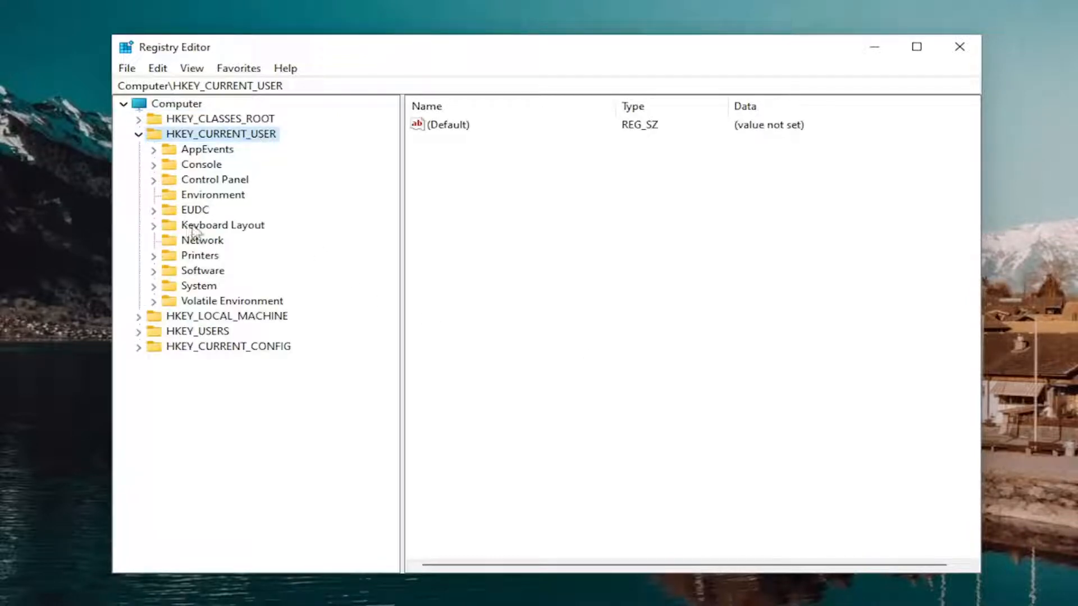
{"action": "left_click", "coordinate": [188, 271]}
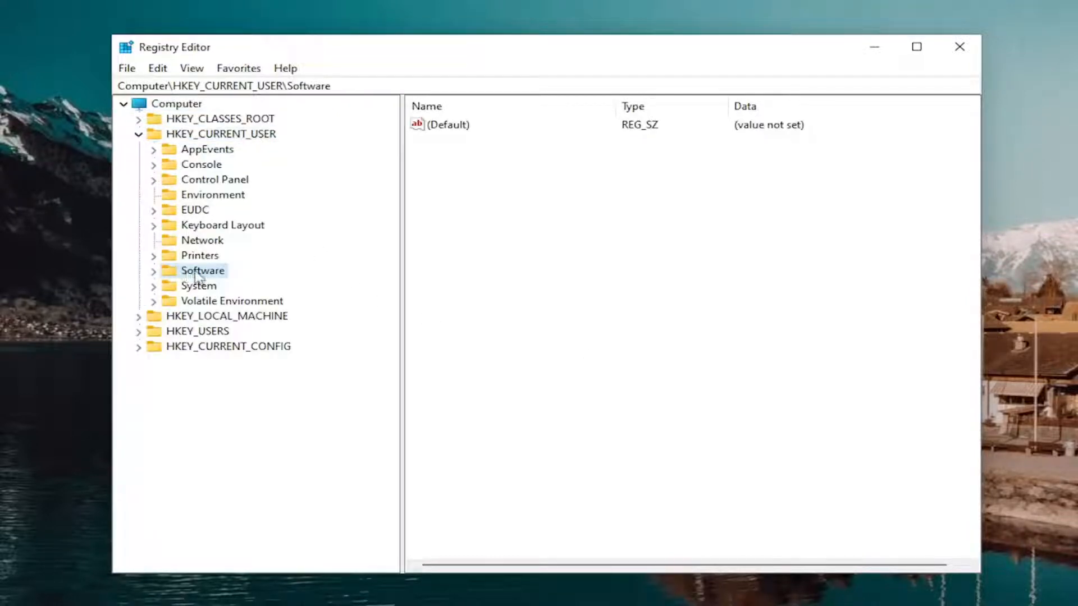
{"action": "double_click", "coordinate": [198, 272]}
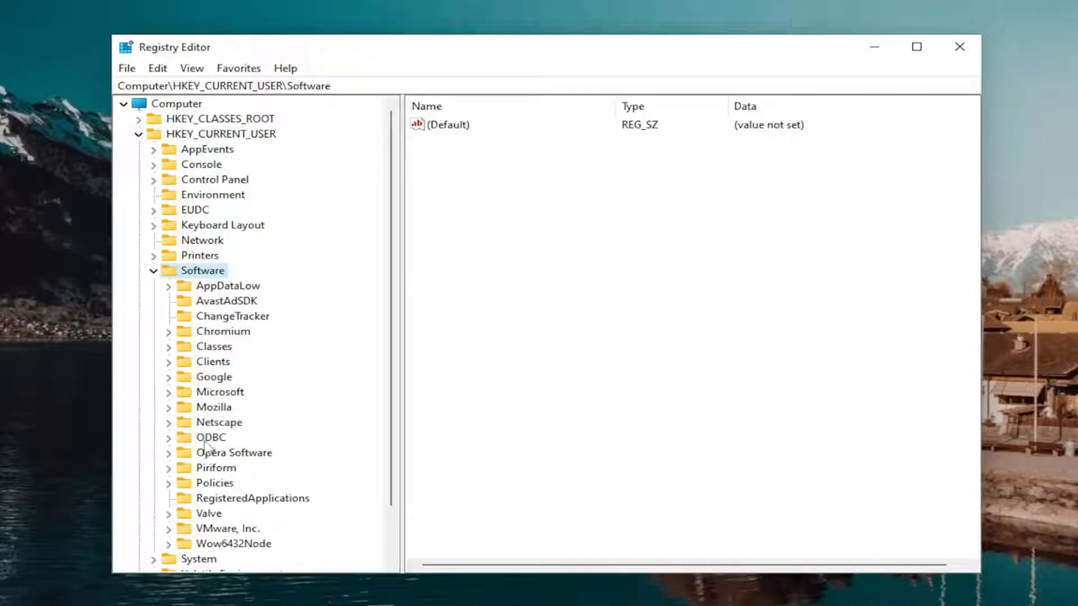
{"action": "double_click", "coordinate": [216, 394]}
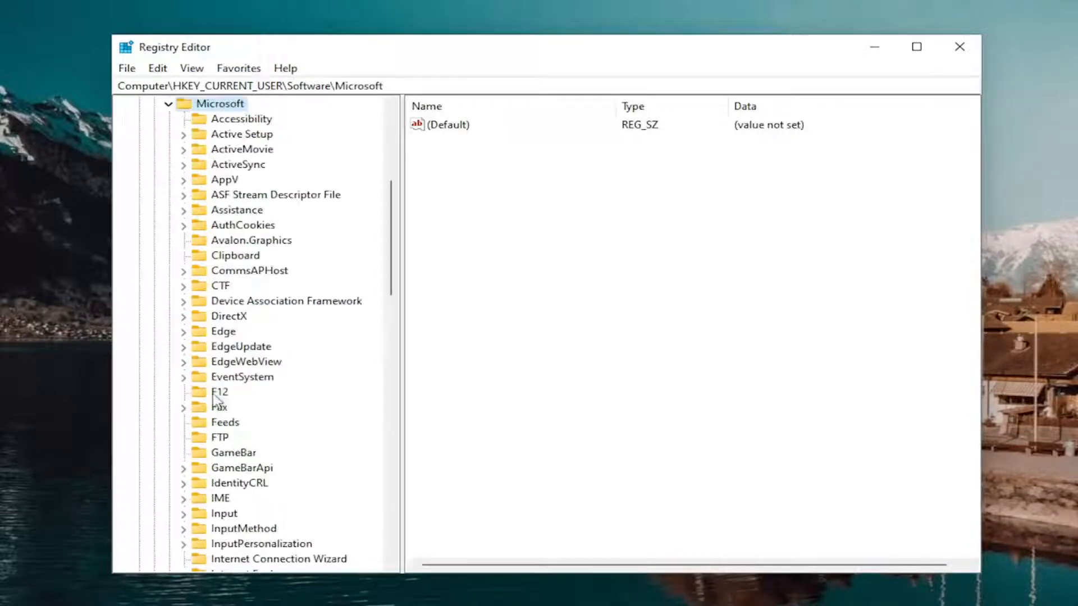
{"action": "scroll", "coordinate": [214, 396], "scroll_direction": "down", "scroll_amount": 12}
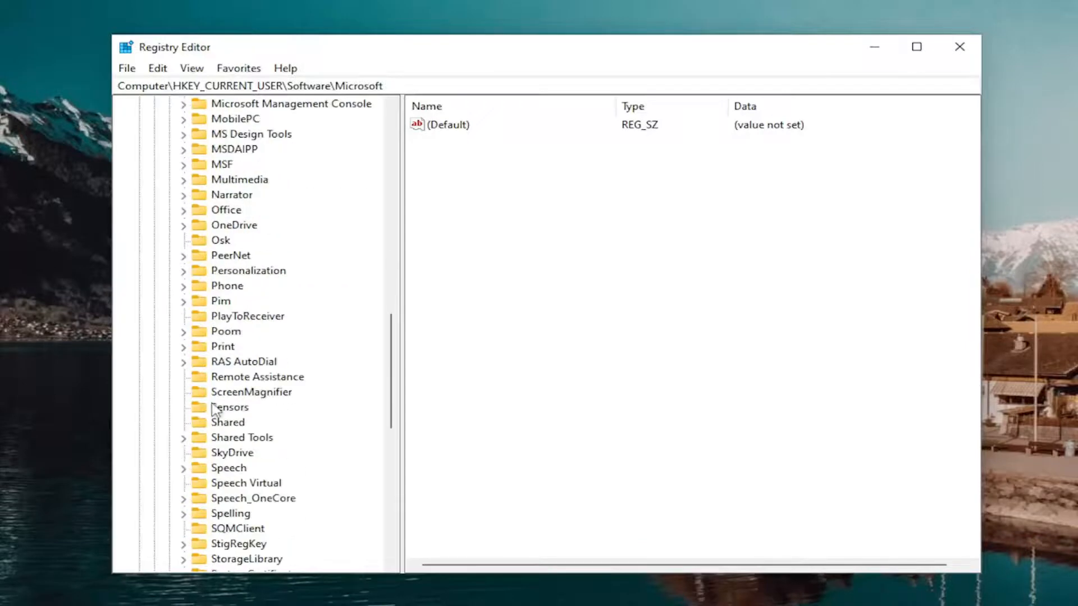
{"action": "scroll", "coordinate": [219, 416], "scroll_direction": "down", "scroll_amount": 11}
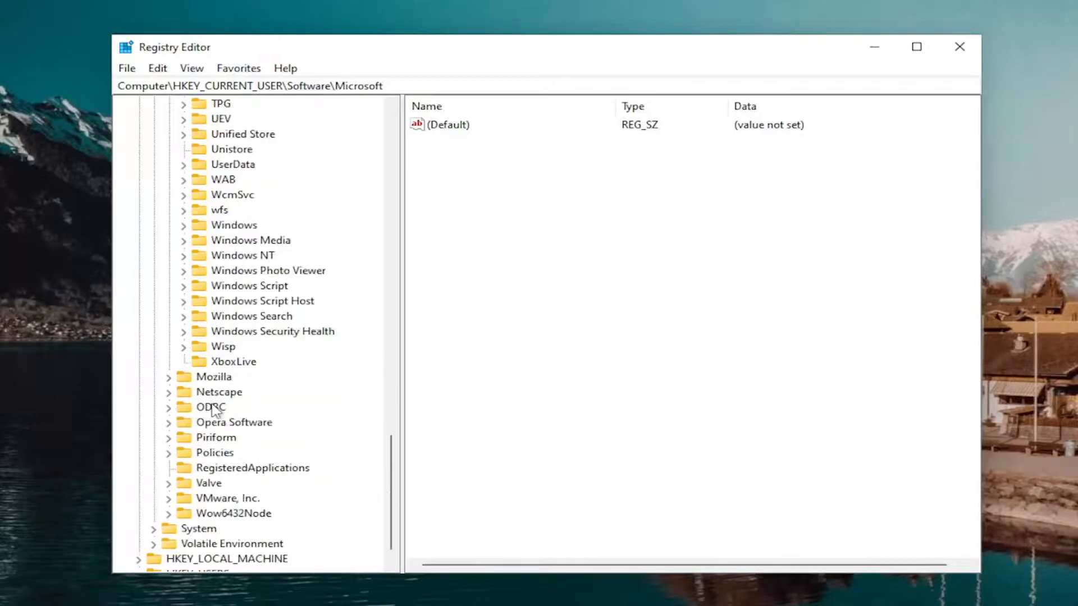
{"action": "scroll", "coordinate": [236, 371], "scroll_direction": "up", "scroll_amount": 5}
{"action": "left_click", "coordinate": [240, 364]}
{"action": "scroll", "coordinate": [247, 369], "scroll_direction": "up", "scroll_amount": 10}
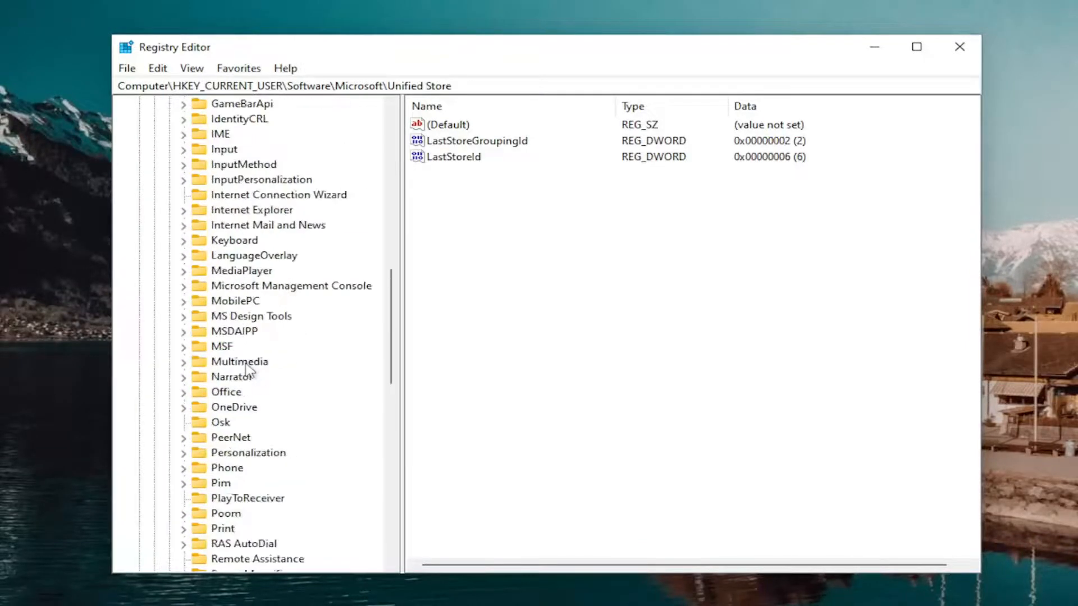
{"action": "scroll", "coordinate": [247, 371], "scroll_direction": "up", "scroll_amount": 13}
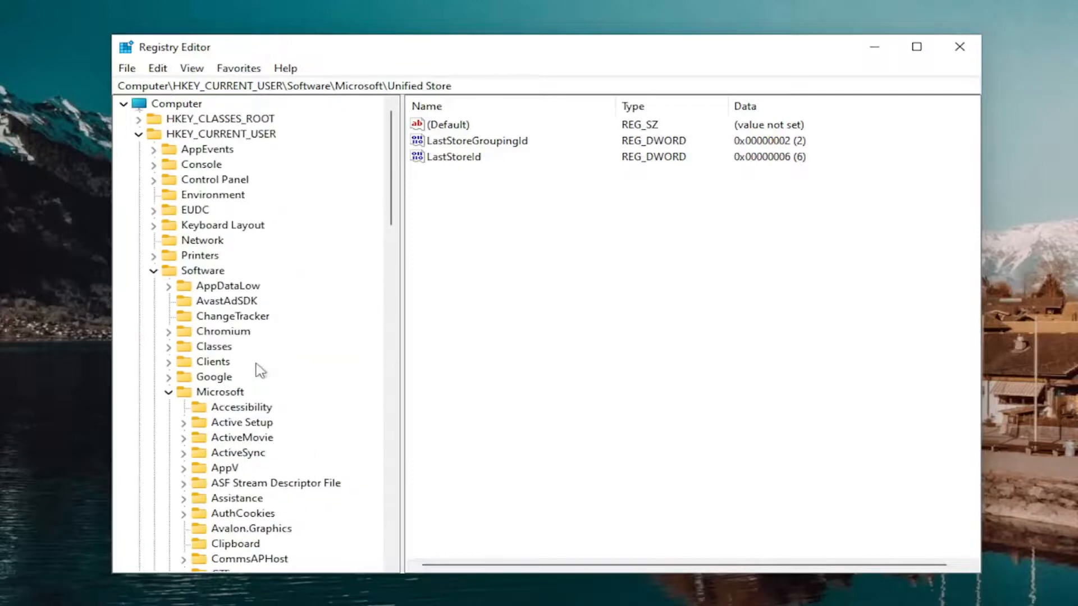
Create a new key named Terminal Server Client under HKEY_CURRENT_USER\Software\Microsoft.
{"action": "left_click", "coordinate": [220, 346]}
{"action": "right_click", "coordinate": [222, 348]}
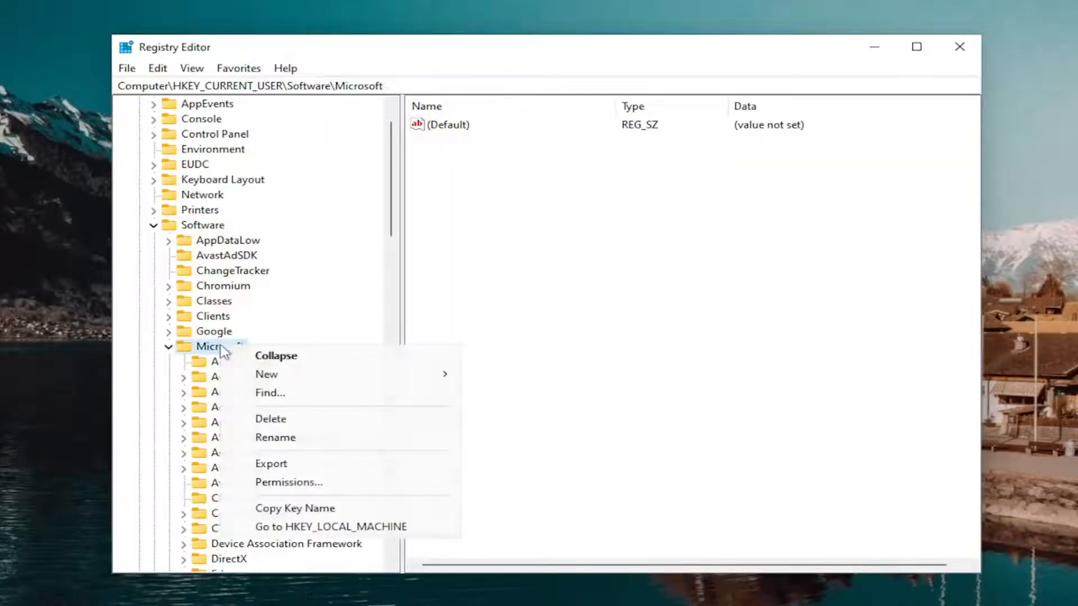
{"action": "left_click", "coordinate": [199, 344]}
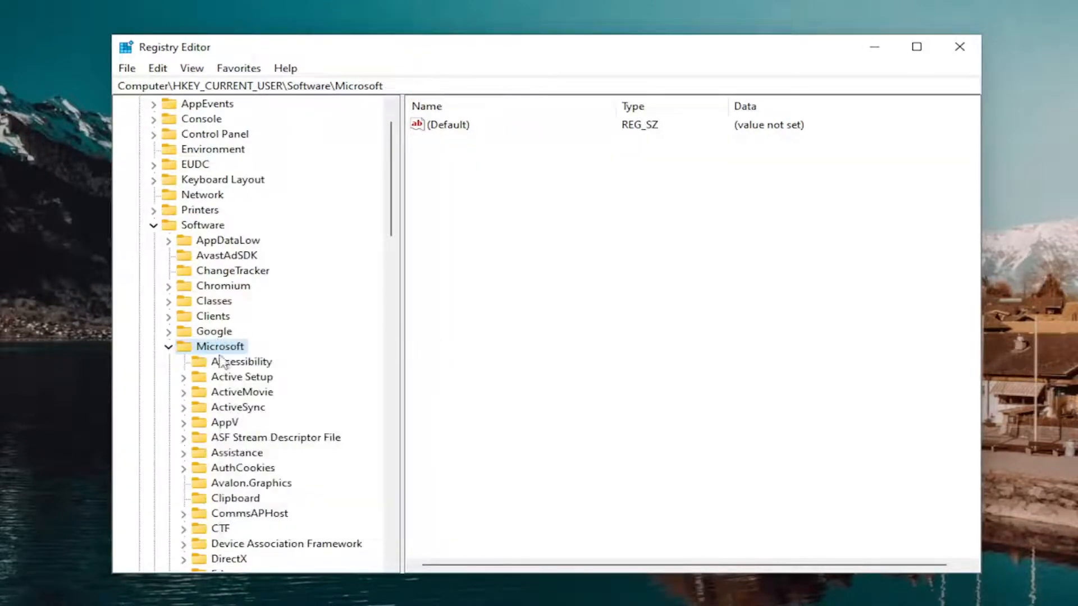
{"action": "right_click", "coordinate": [225, 347]}
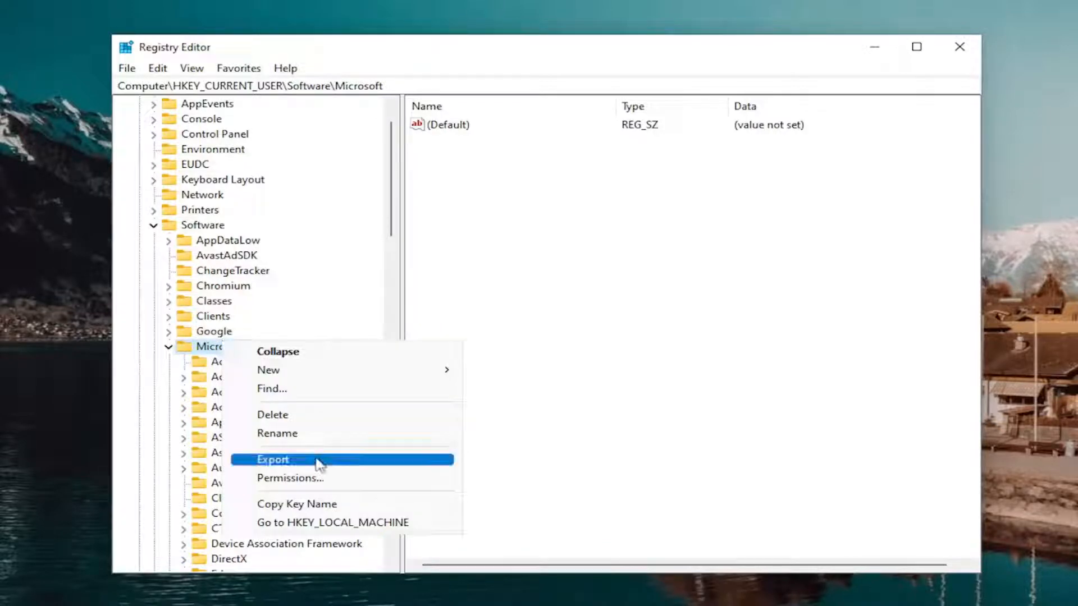
{"action": "mouse_move", "coordinate": [318, 377]}
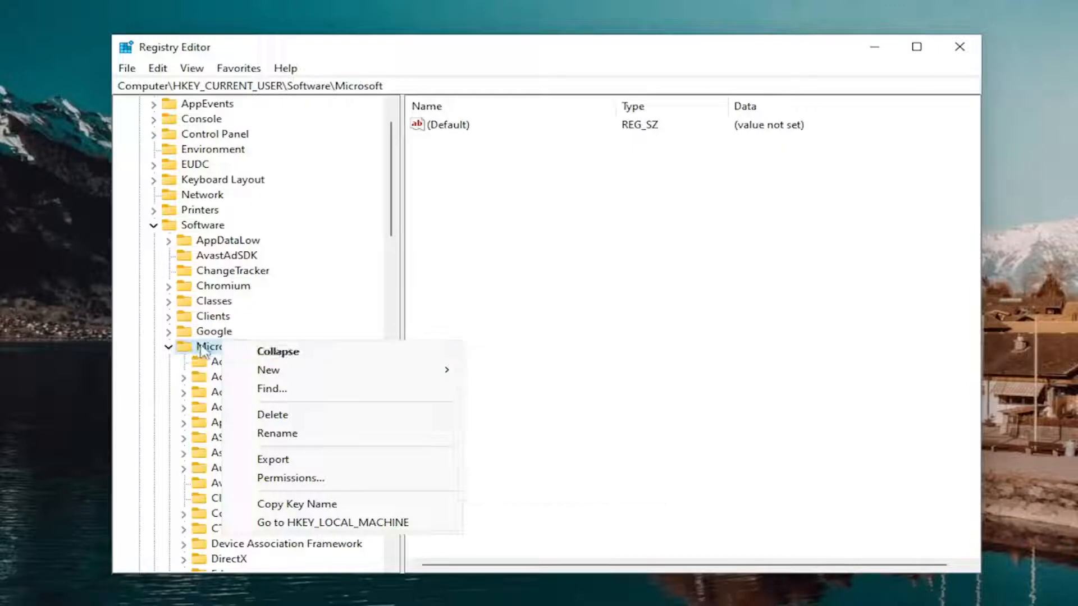
{"action": "mouse_move", "coordinate": [402, 373]}
{"action": "left_click", "coordinate": [516, 370]}
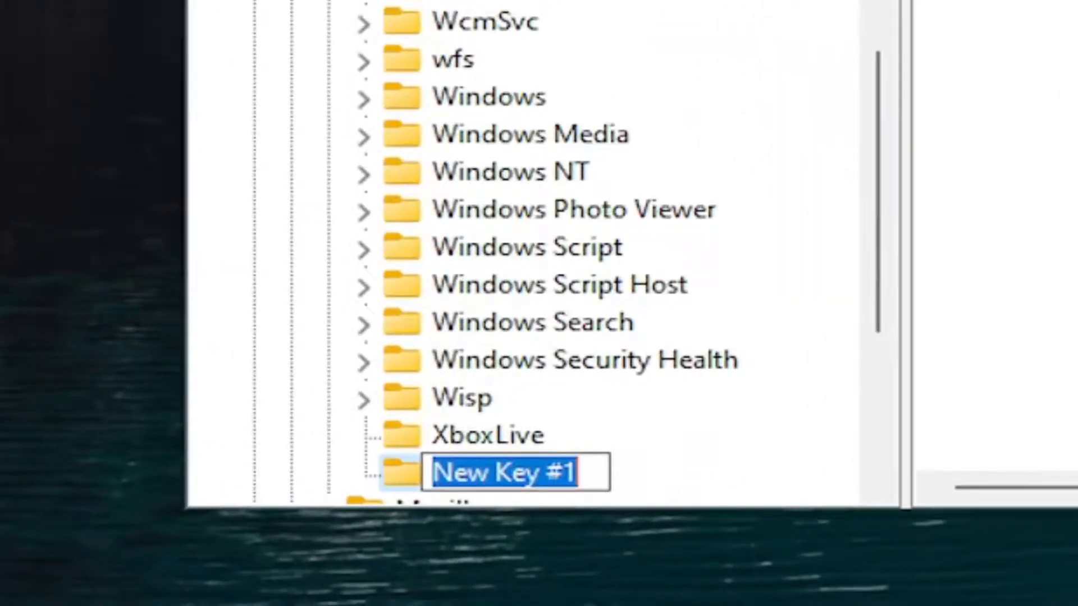
{"action": "type", "text": "Terminal S"}
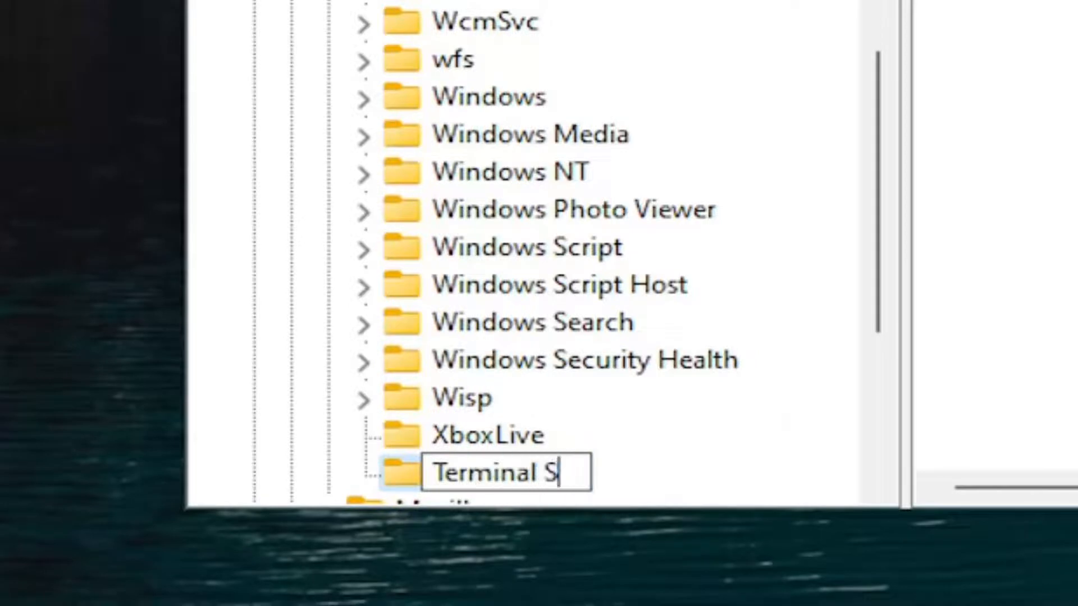
{"action": "type", "text": "erver"}
{"action": "key", "text": "BackSpace"}
{"action": "type", "text": "er Cl"}
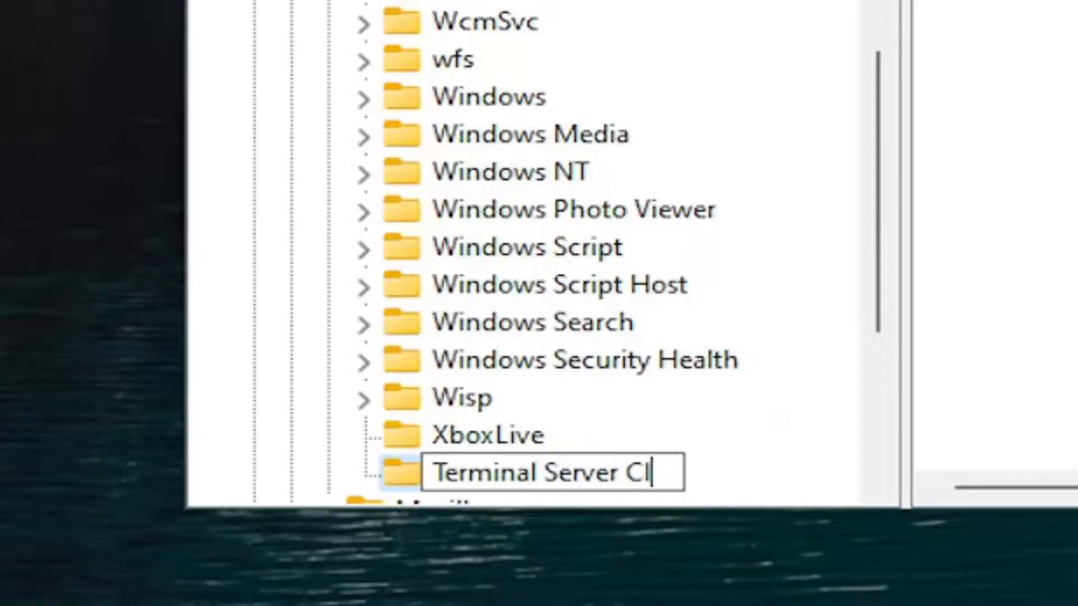
{"action": "type", "text": "ient"}
{"action": "key", "text": "Return"}
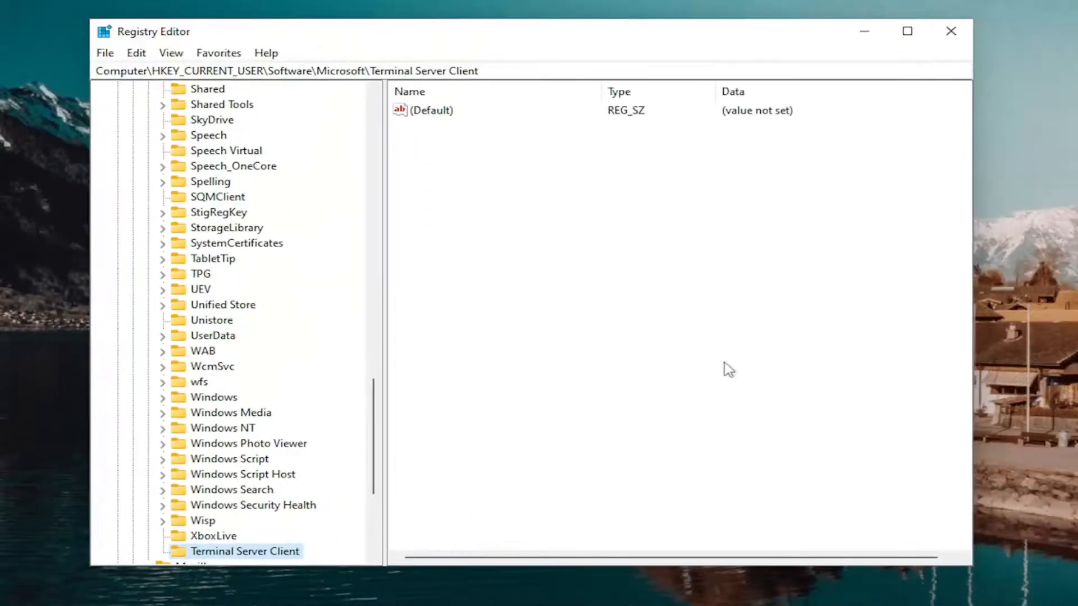
Create a DWORD (32-bit) value named ShowShutdownDialog in the Terminal Server Client key.
{"action": "right_click", "coordinate": [554, 159]}
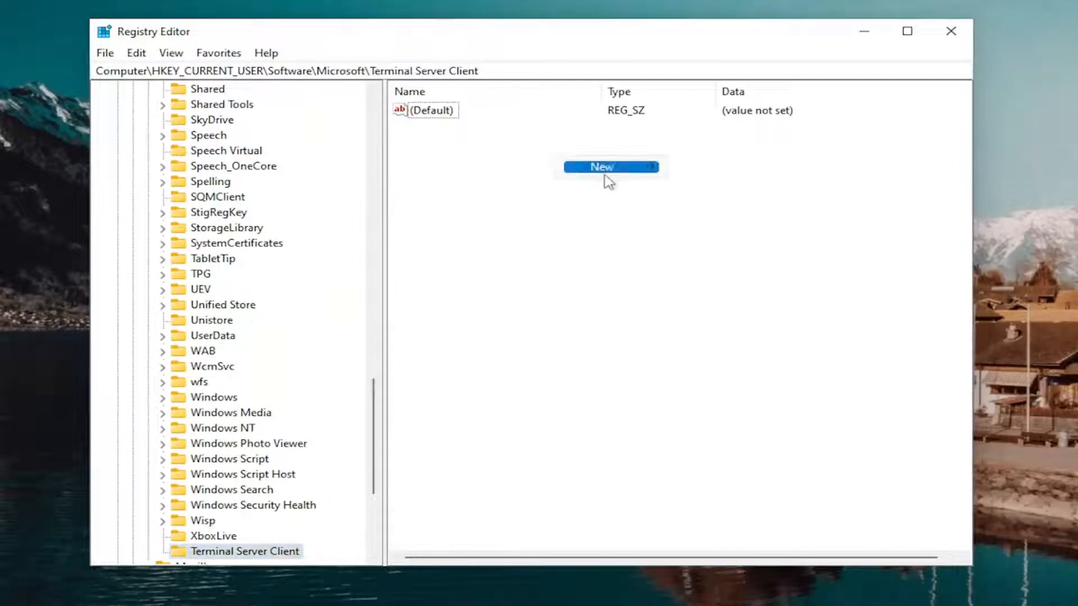
{"action": "mouse_move", "coordinate": [607, 180]}
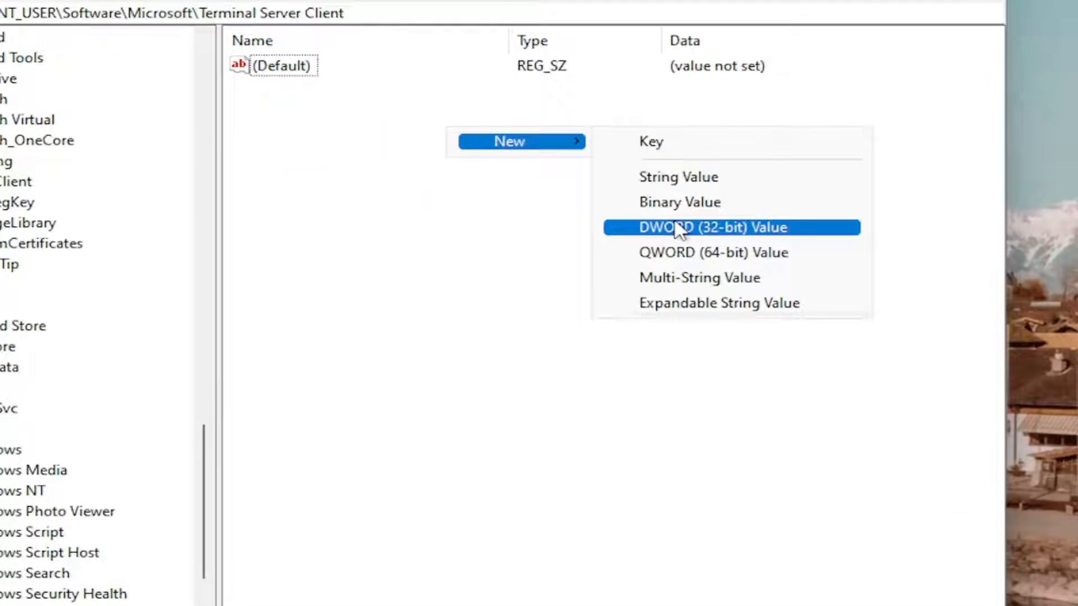
{"action": "left_click", "coordinate": [679, 228]}
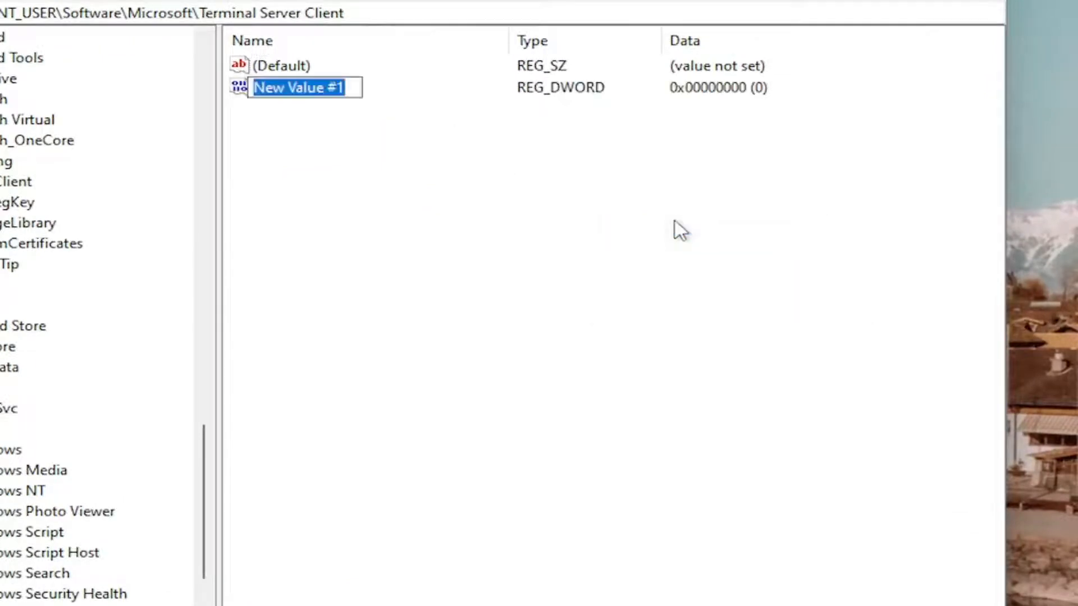
{"action": "type", "text": "Show"}
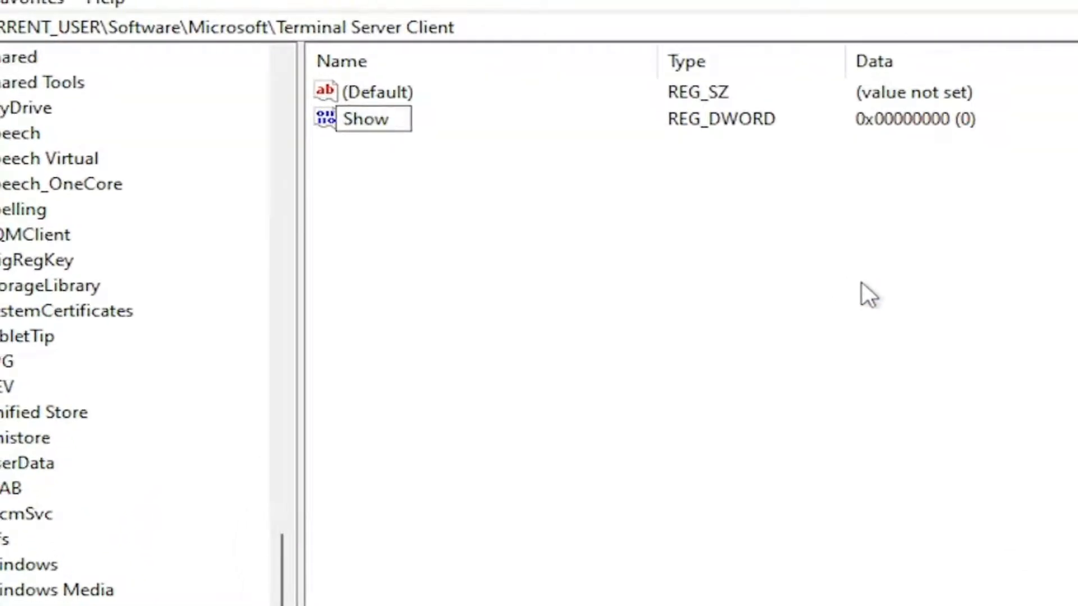
{"action": "type", "text": "Shutdown"}
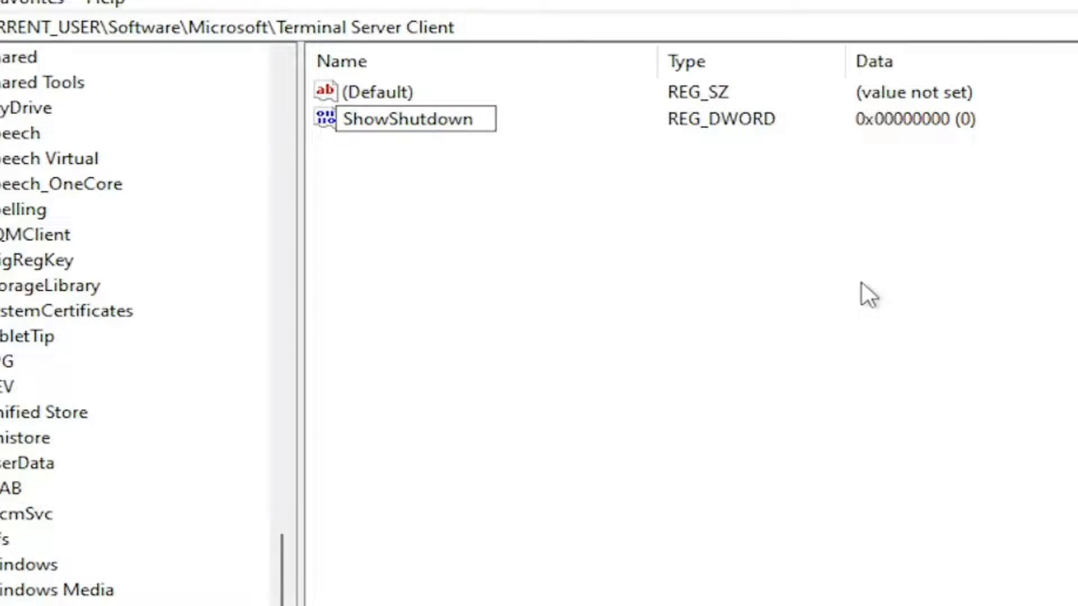
{"action": "type", "text": "Dialo"}
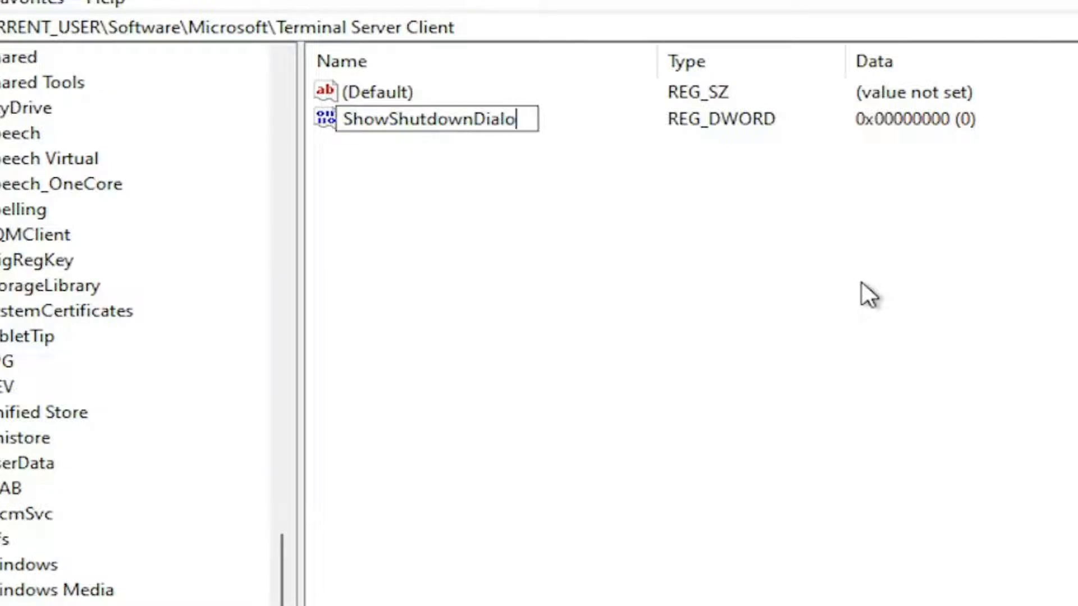
{"action": "type", "text": "g"}
{"action": "key", "text": "Return"}
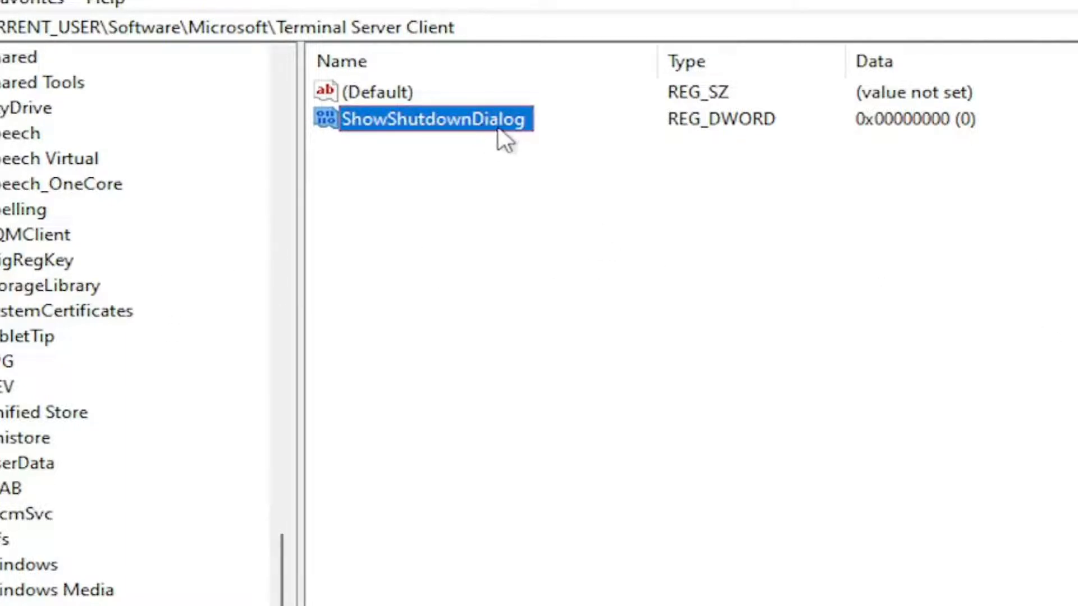
Set the value data of ShowShutdownDialog to 0 with the hexadecimal base and confirm the edit.
{"action": "left_click", "coordinate": [338, 135]}
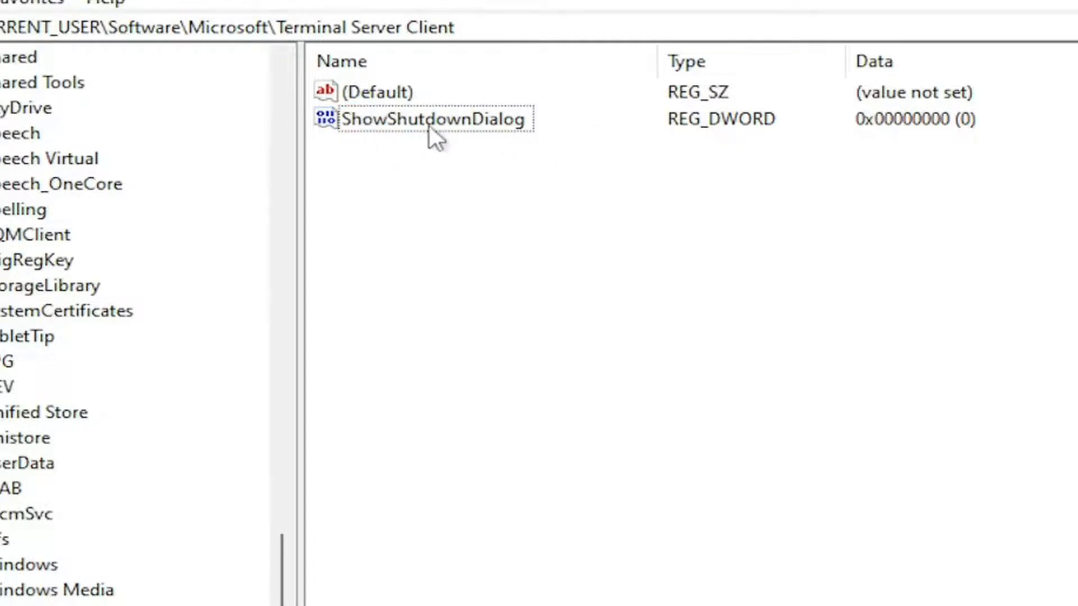
{"action": "double_click", "coordinate": [504, 130]}
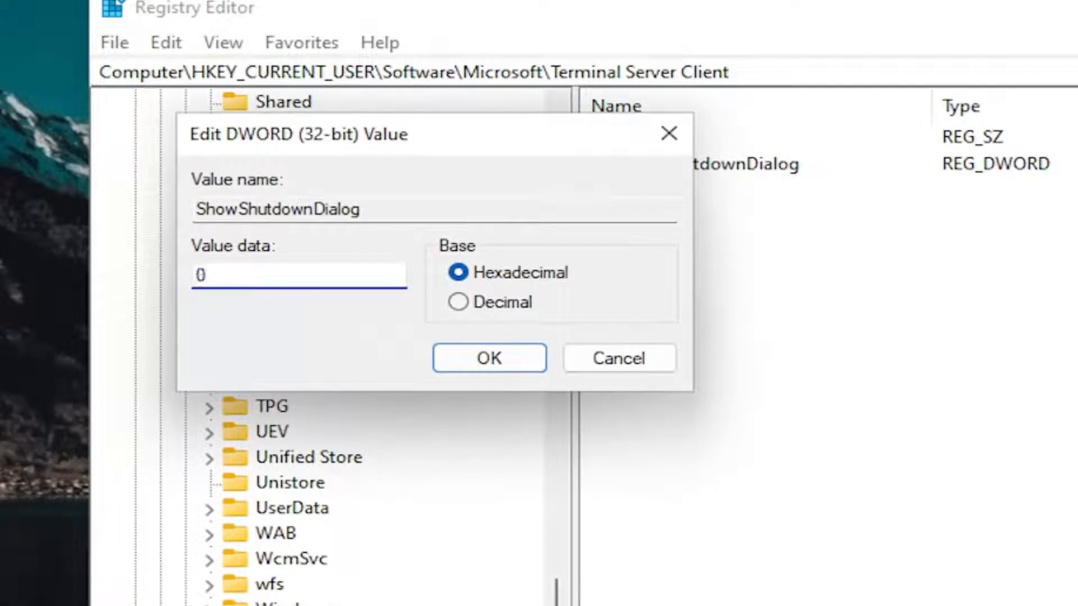
{"action": "type", "text": "1"}
{"action": "key", "text": "BackSpace"}
{"action": "type", "text": "0"}
{"action": "left_click", "coordinate": [504, 361]}
Collapse the Microsoft, Software and HKEY_CURRENT_USER branches so the registry tree shows only its root keys.
{"action": "scroll", "coordinate": [292, 474], "scroll_direction": "up", "scroll_amount": 10}
{"action": "scroll", "coordinate": [297, 477], "scroll_direction": "up", "scroll_amount": 20}
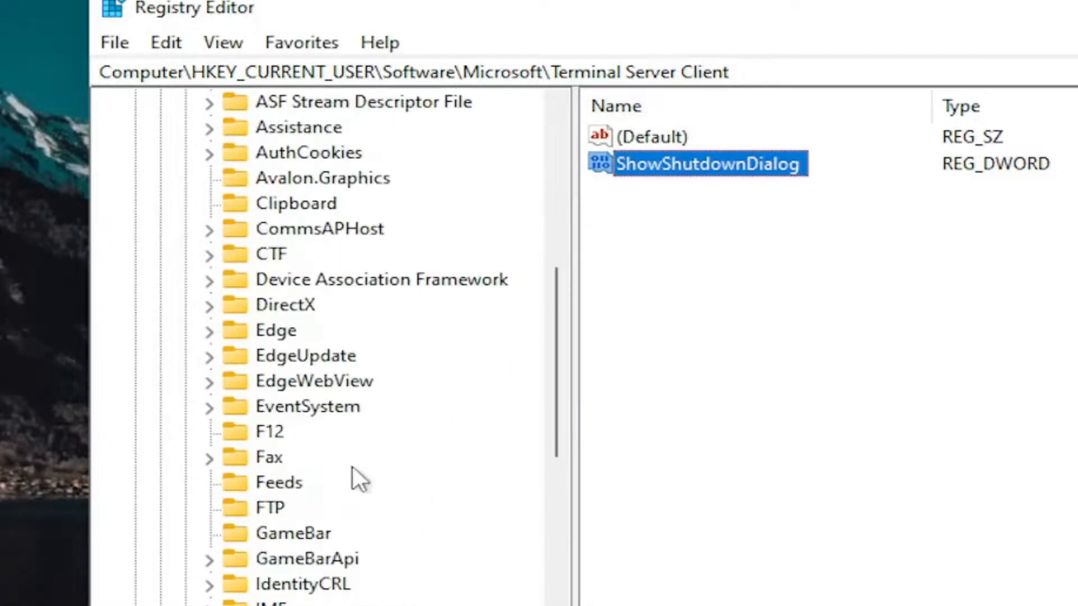
{"action": "left_click", "coordinate": [181, 558]}
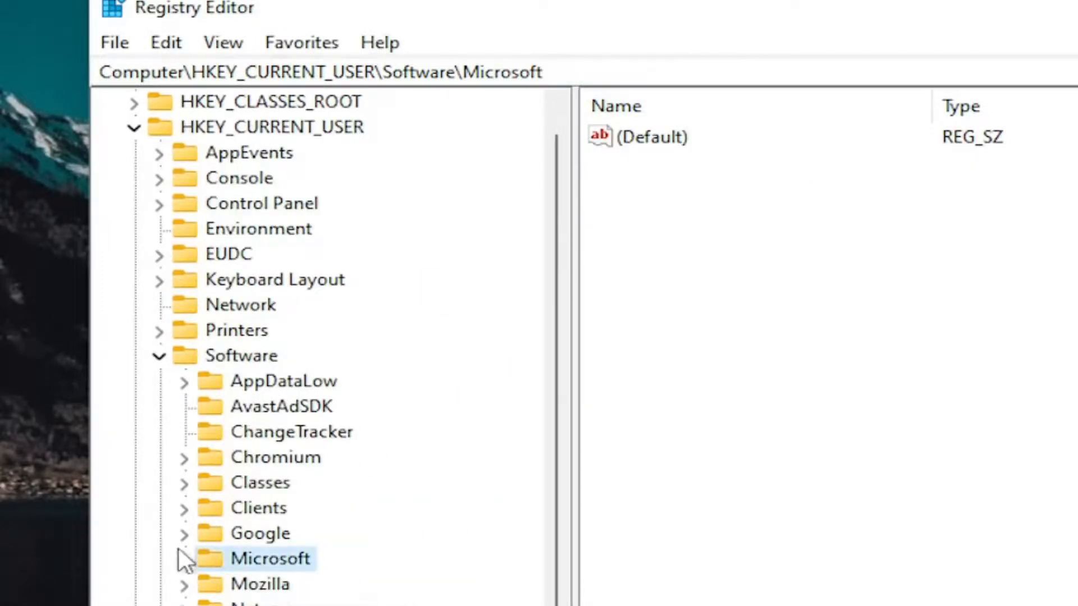
{"action": "left_click", "coordinate": [158, 359]}
{"action": "left_click", "coordinate": [134, 128]}
{"action": "left_click", "coordinate": [185, 104]}
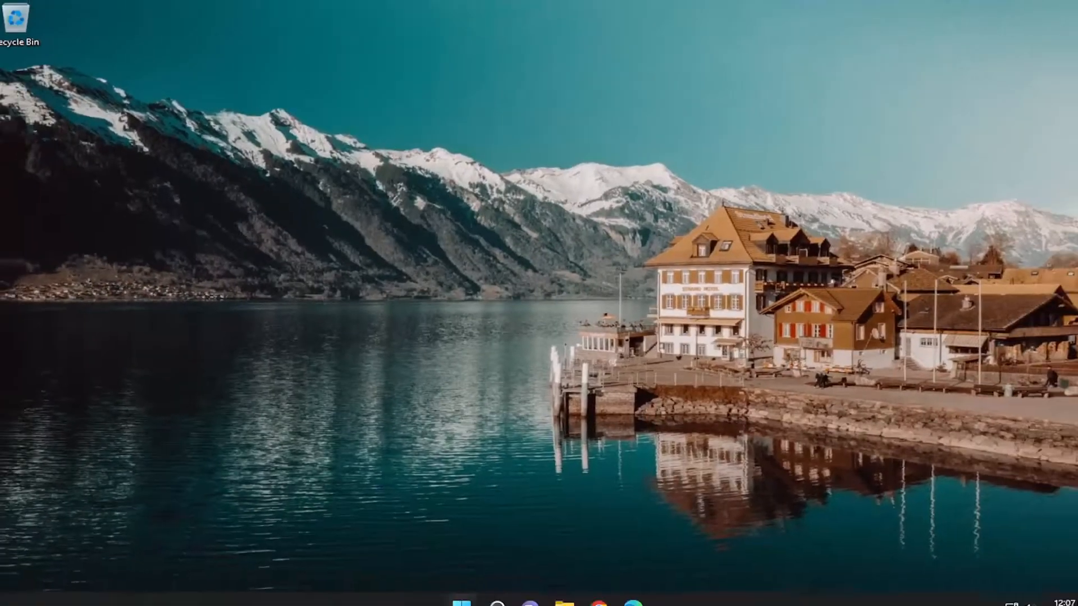
Restart the computer to apply the registry change.
{"action": "right_click", "coordinate": [457, 589]}
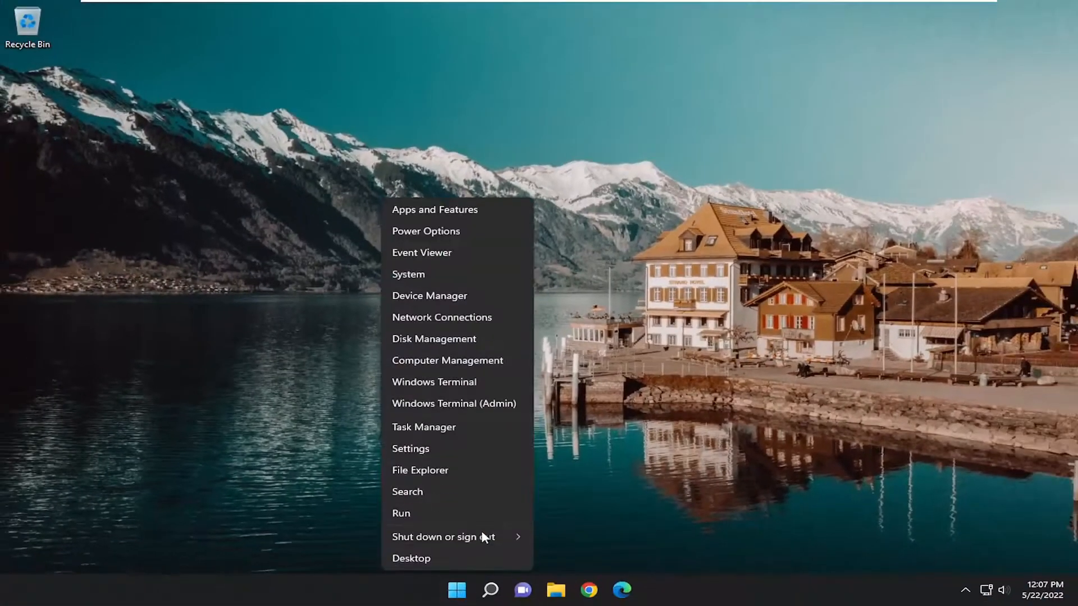
{"action": "mouse_move", "coordinate": [501, 535]}
{"action": "left_click", "coordinate": [575, 563]}
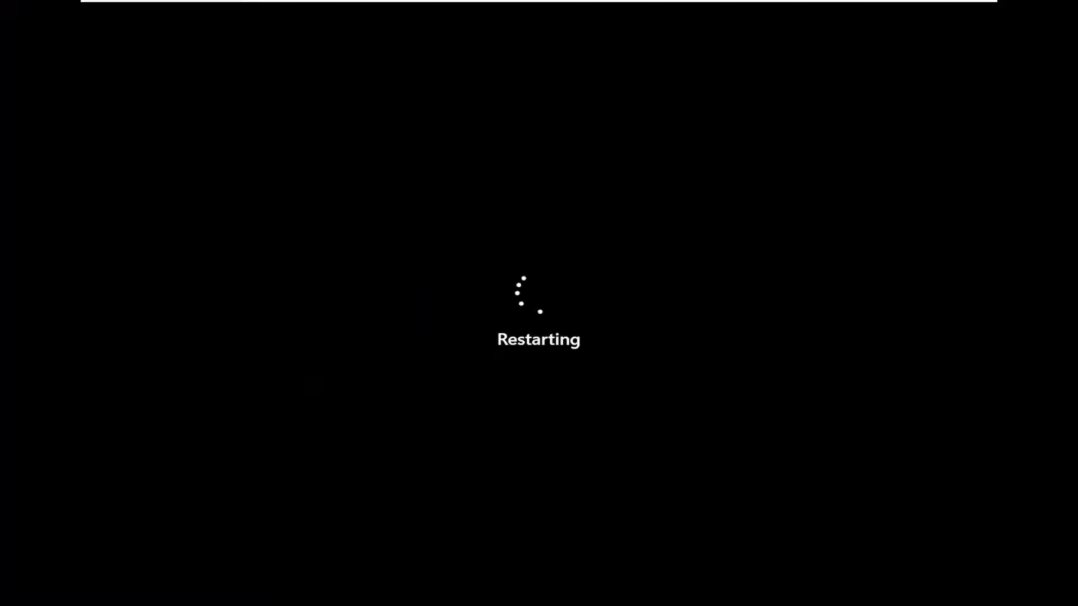